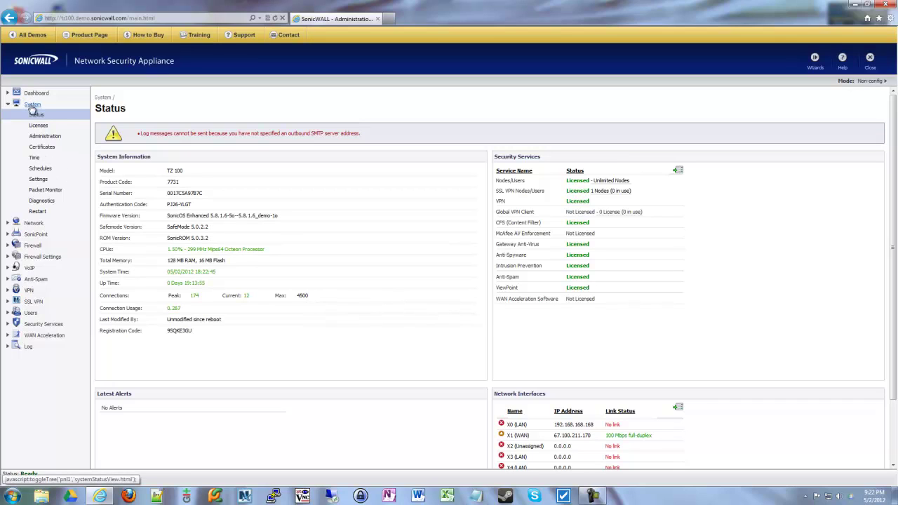
Open System > Time and switch NTP automatic time setting off, then back on.
click(35, 158)
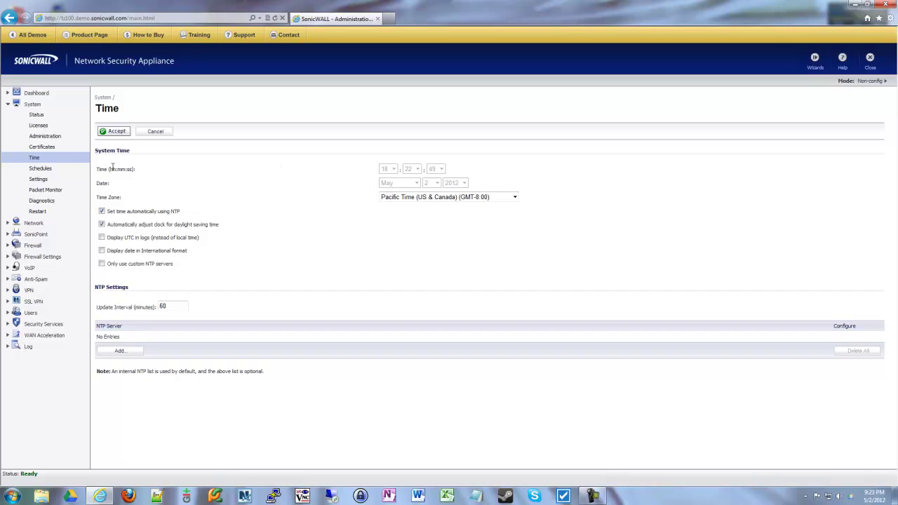
click(101, 212)
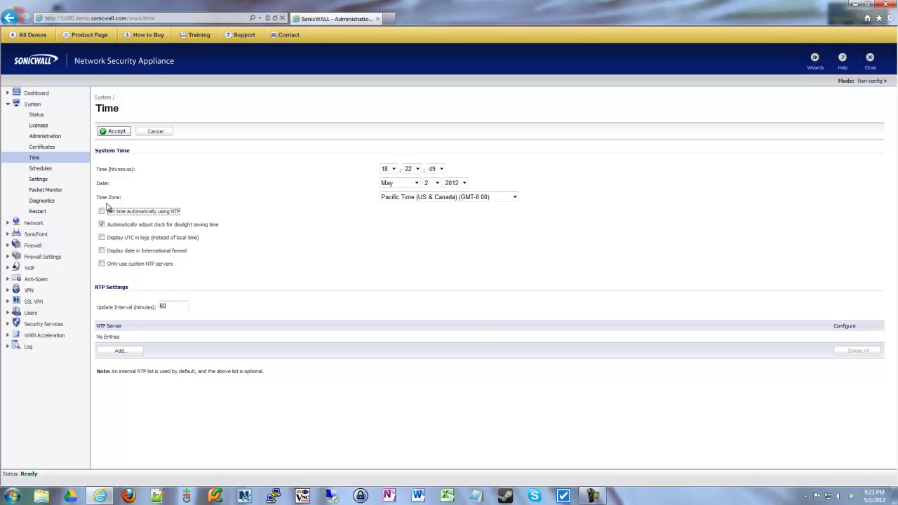
click(318, 167)
click(102, 211)
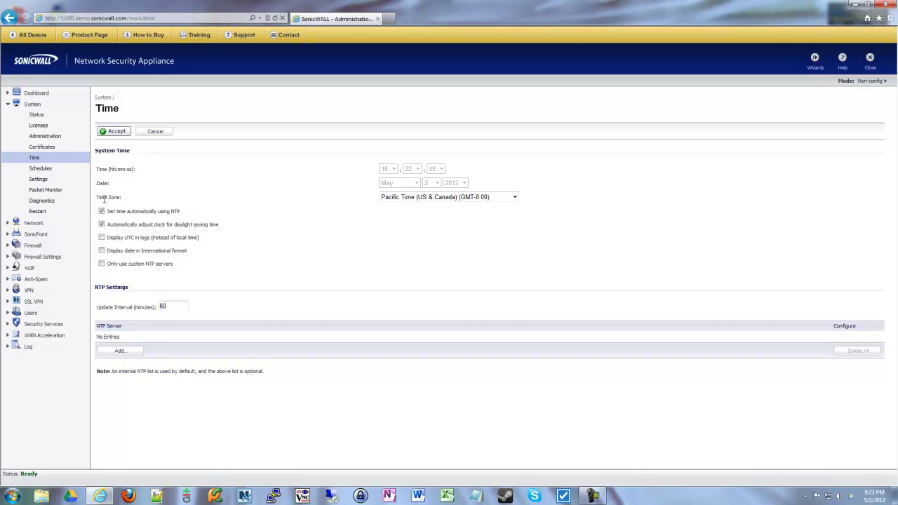
Set the time zone to Eastern Time (US & Canada) (GMT-5:00) and enable UTC display in logs.
drag(98, 197, 127, 203)
click(127, 203)
click(405, 197)
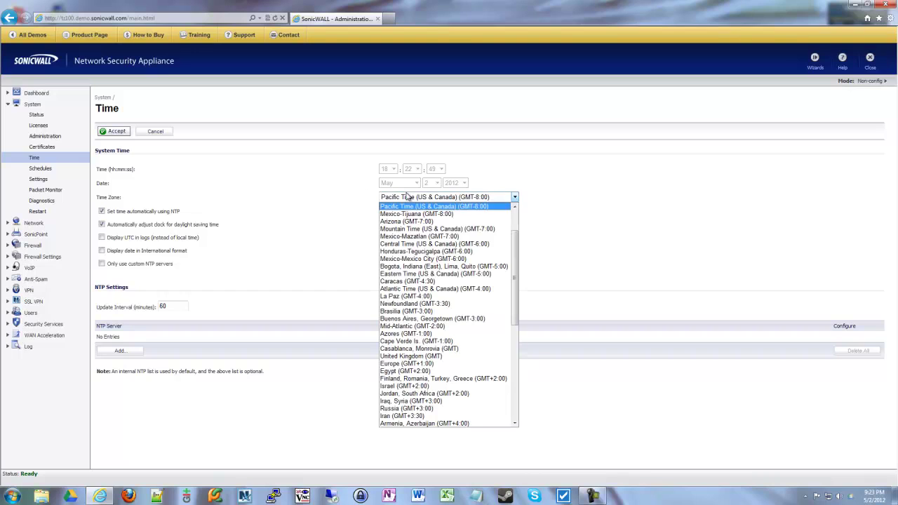
scroll(401, 245, down, 2)
scroll(421, 337, up, 4)
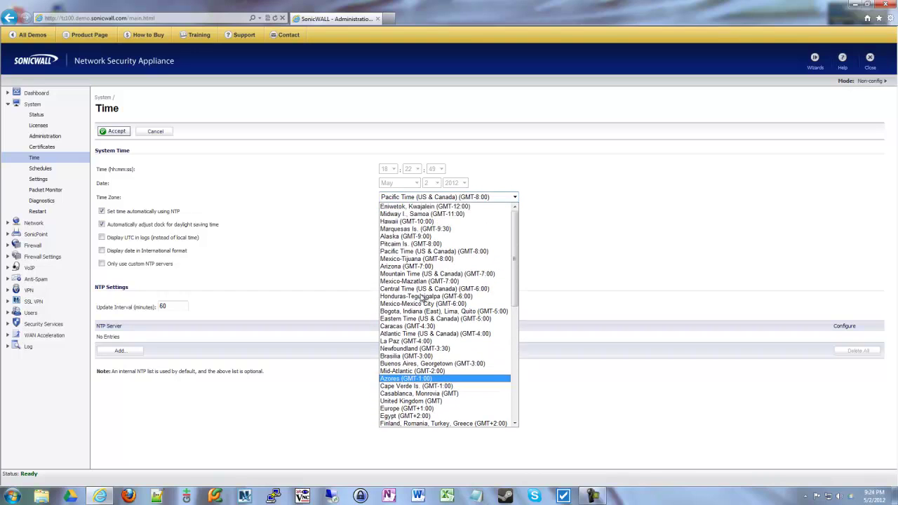
click(573, 252)
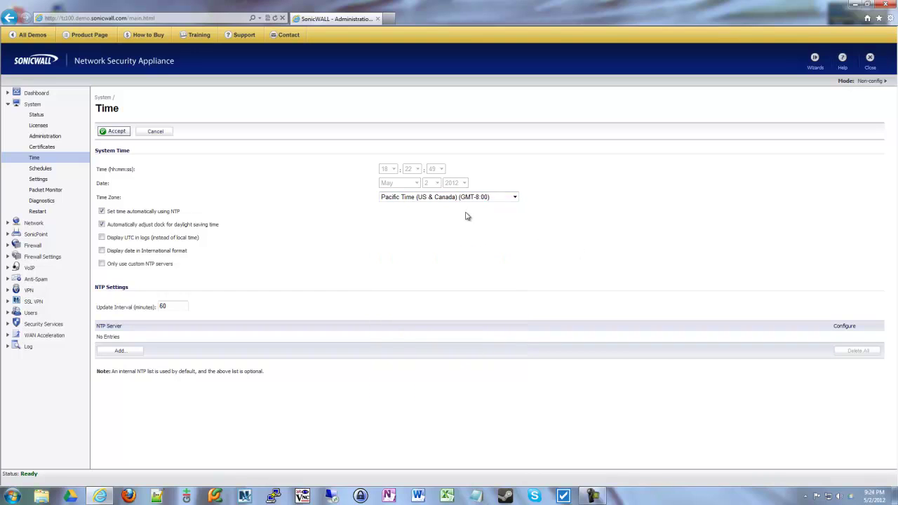
click(411, 199)
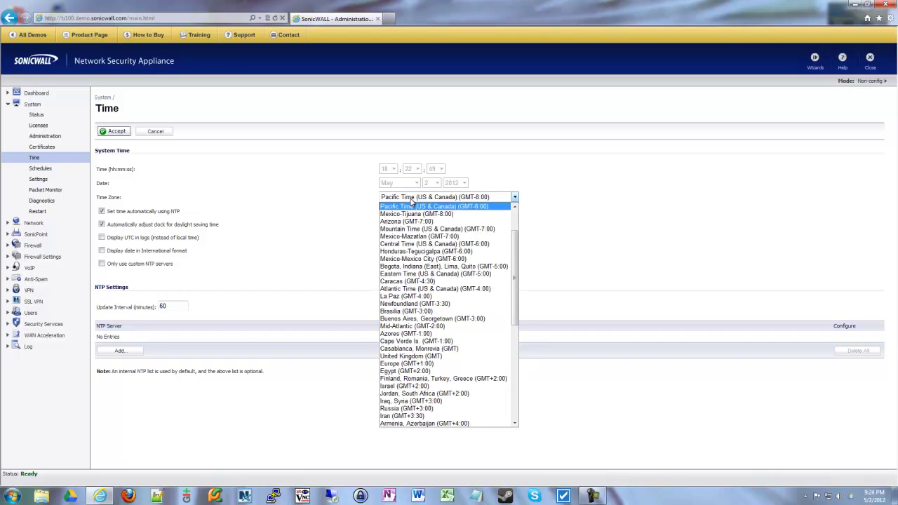
click(420, 273)
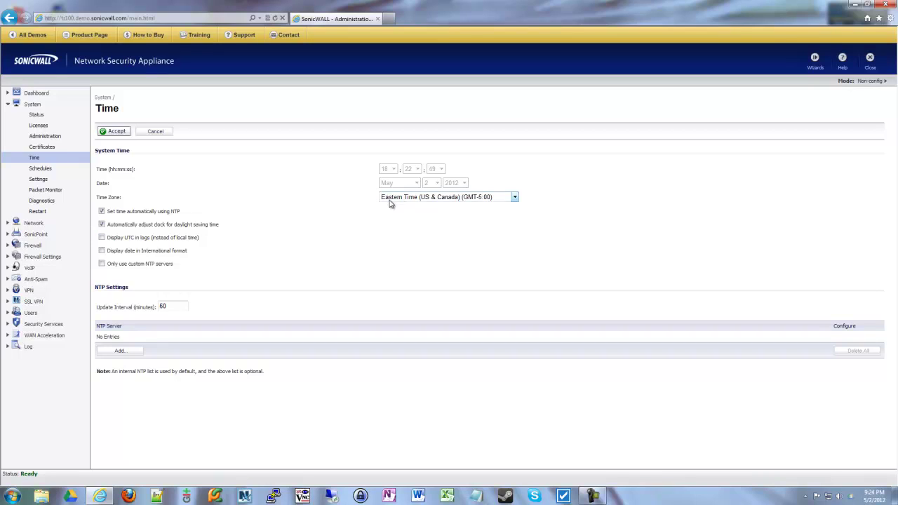
click(101, 238)
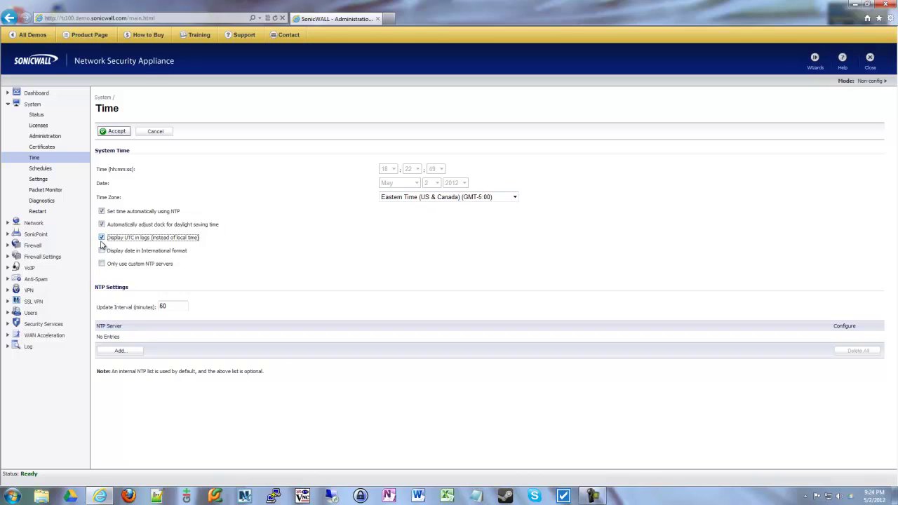
Turn UTC display in logs back off and review the daylight saving settings.
click(252, 244)
click(101, 238)
click(101, 238)
drag(244, 228, 101, 230)
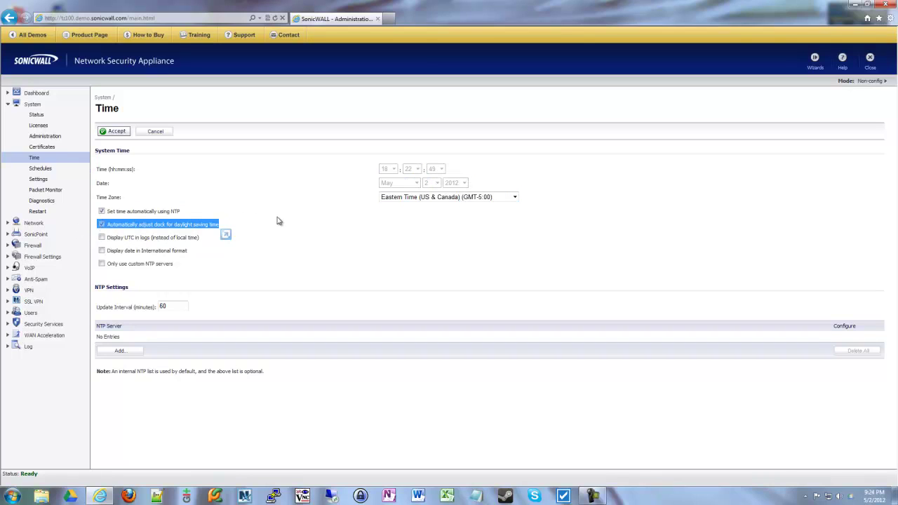
drag(254, 222, 98, 211)
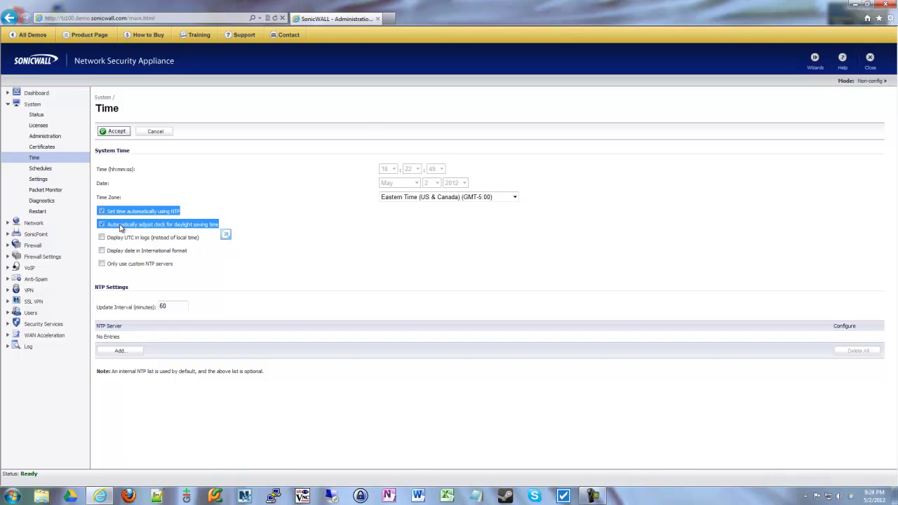
click(312, 237)
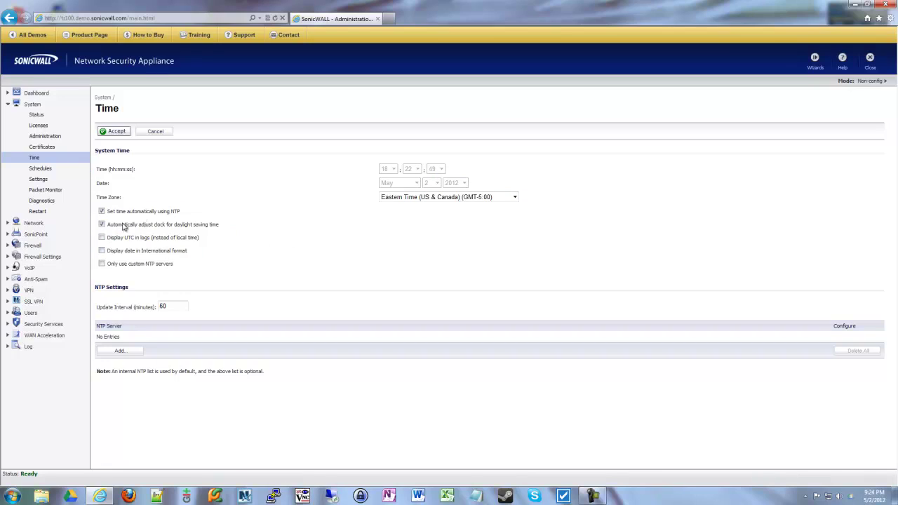
Review the international date format, custom NTP servers option and internal NTP list note.
drag(215, 257, 116, 256)
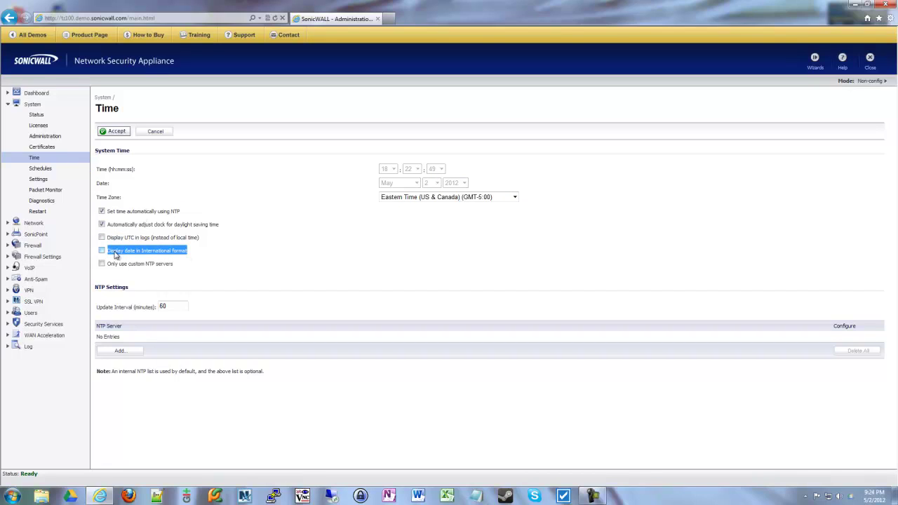
click(199, 271)
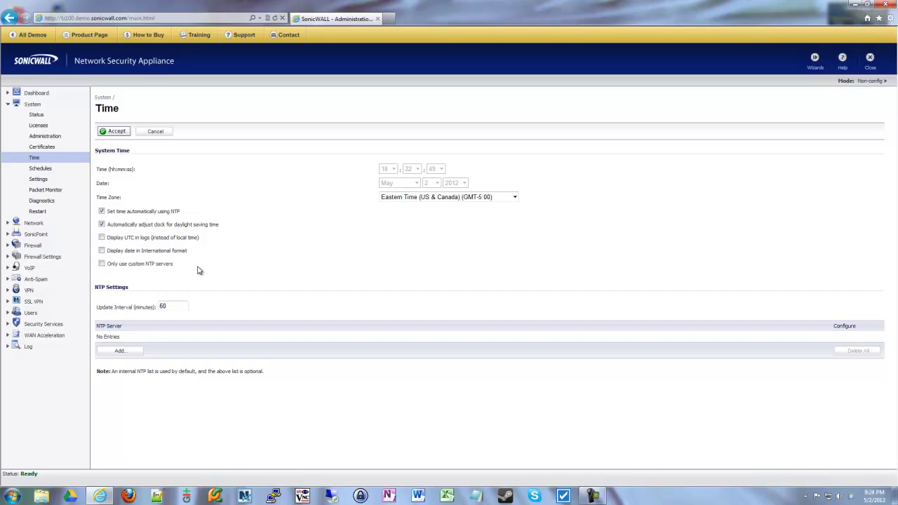
drag(197, 270, 139, 247)
click(196, 259)
drag(110, 266, 174, 267)
click(207, 261)
drag(111, 371, 309, 373)
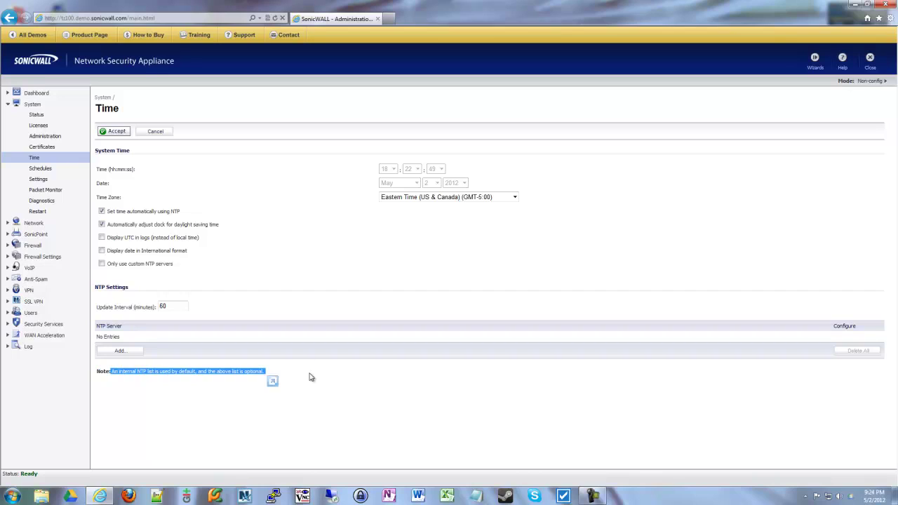
click(242, 315)
Enable 'Only use custom NTP servers' and open the Add NTP Server dialog.
click(102, 263)
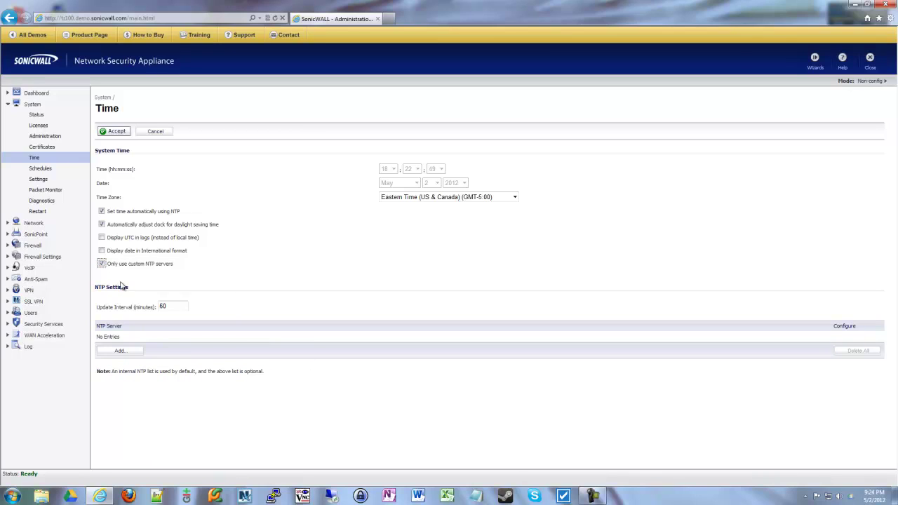
click(123, 287)
drag(116, 371, 281, 372)
click(290, 372)
click(118, 351)
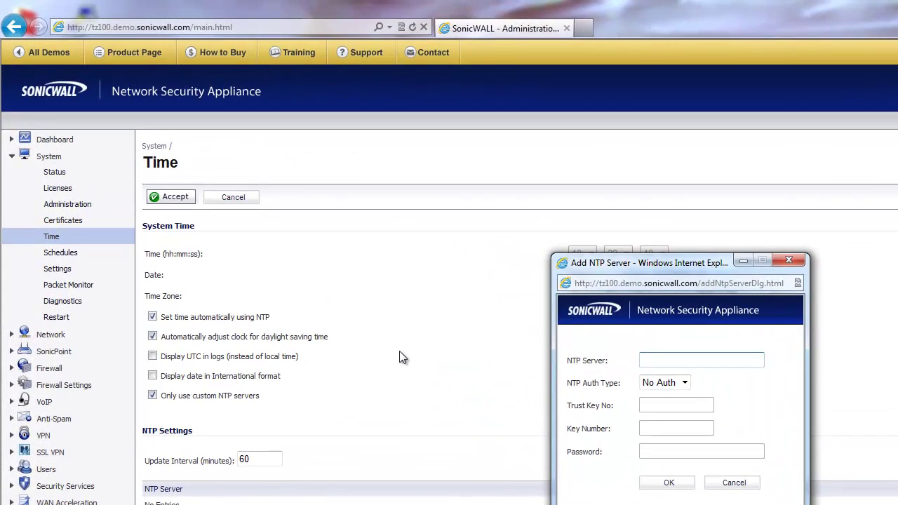
Load ntp.org in a new Internet Explorer tab.
key(ctrl+t)
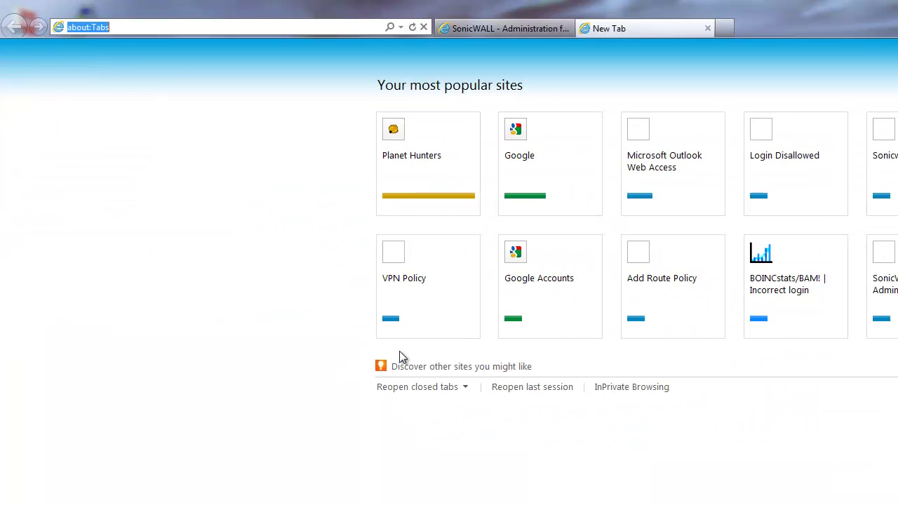
text(ntp.org)
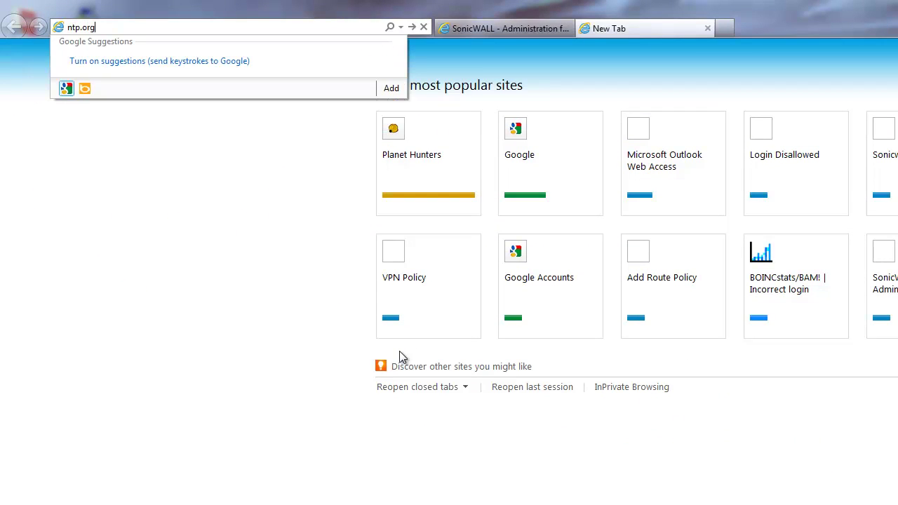
key(Return)
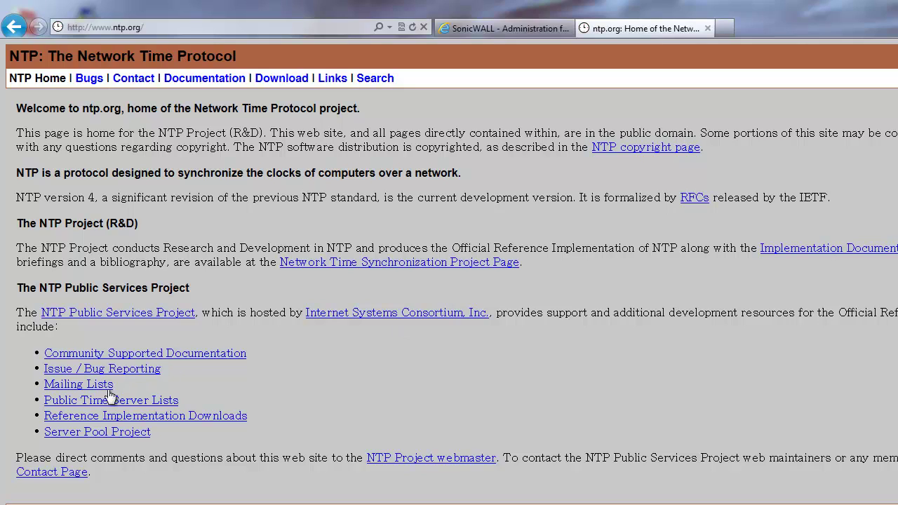
Go to the NTP Pool Project's 'How do I use pool.ntp.org?' guide.
click(102, 432)
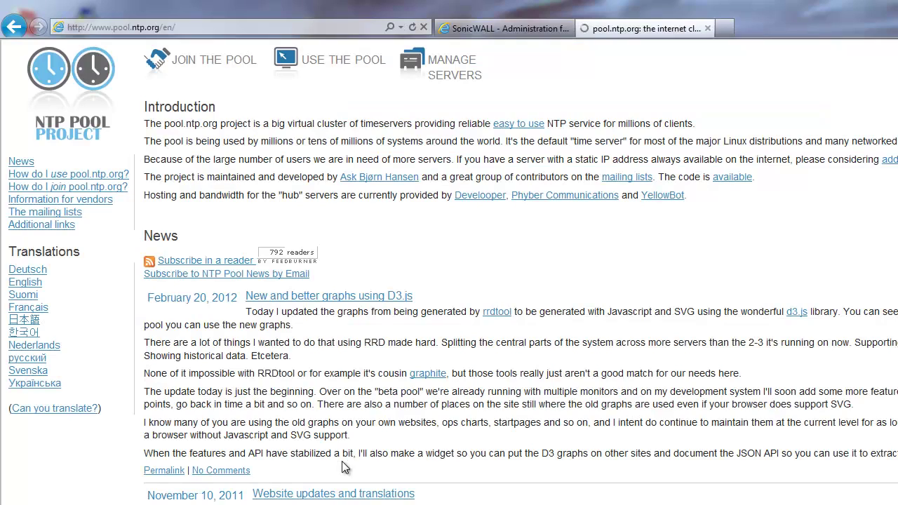
click(99, 175)
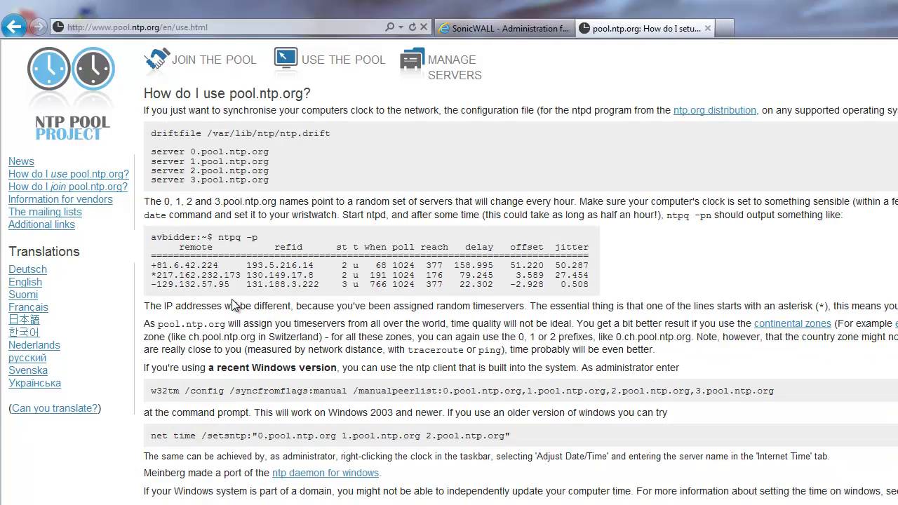
scroll(286, 317, down, 1)
scroll(293, 319, up, 1)
Read about pool.ntp.org and its numbered servers 0-3, then open the North America zone page.
drag(223, 201, 279, 202)
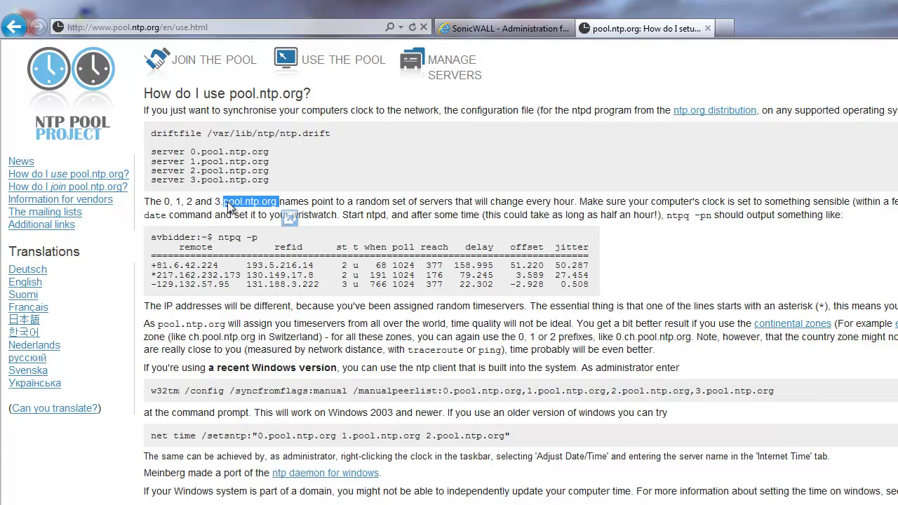
click(385, 209)
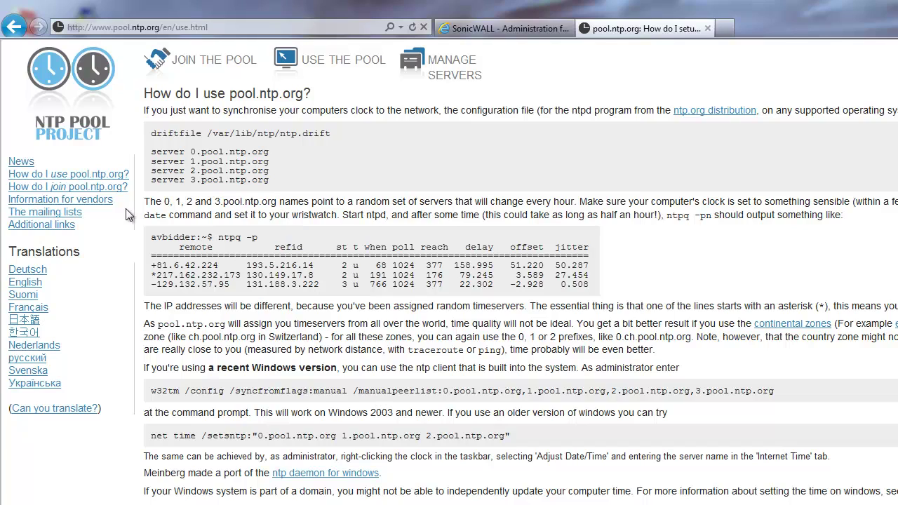
drag(163, 201, 221, 202)
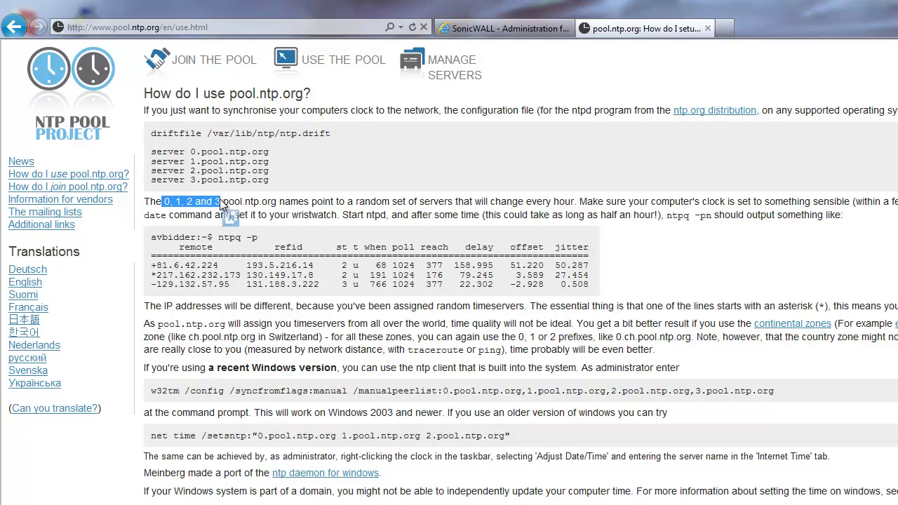
click(302, 216)
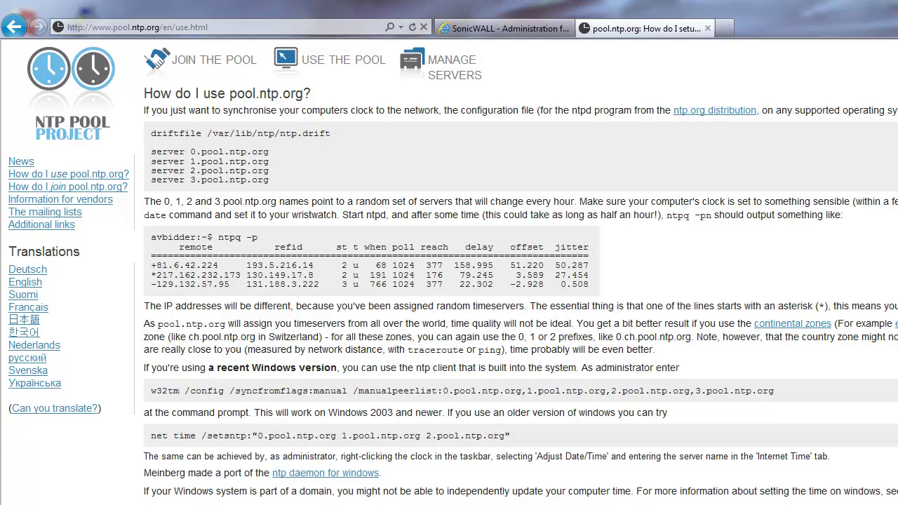
click(896, 323)
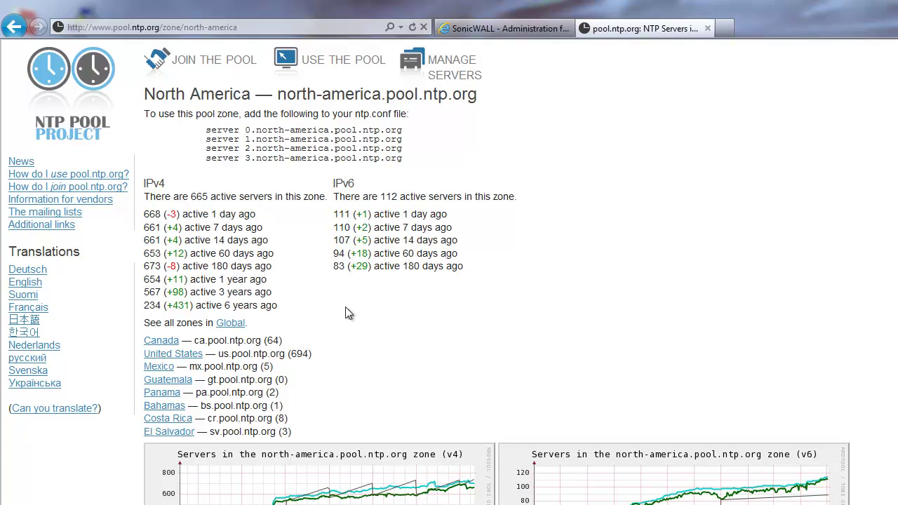
Copy us.pool.ntp.org from the United States zone page heading and return to SonicWALL.
click(156, 356)
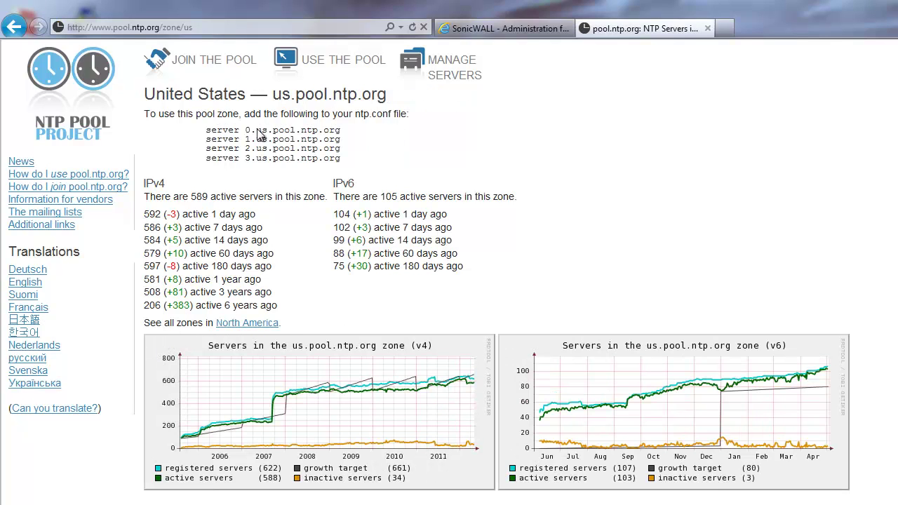
drag(273, 94, 387, 94)
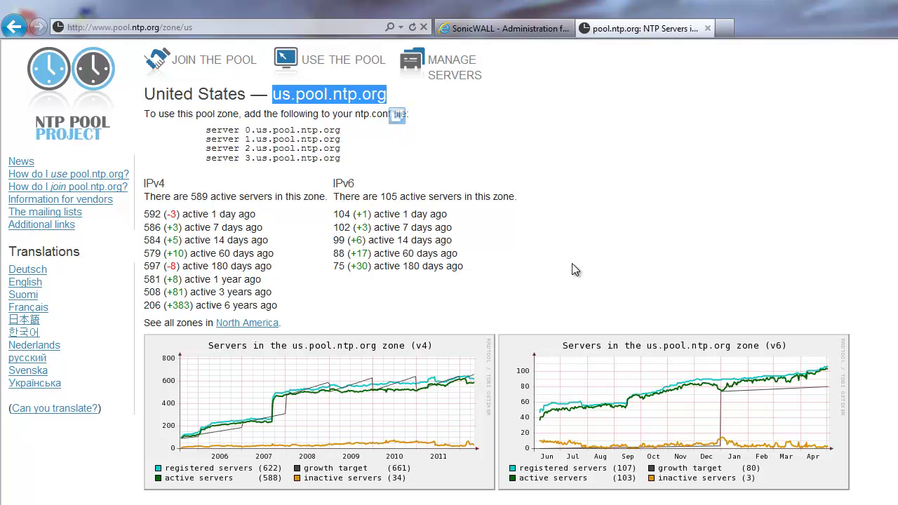
click(351, 97)
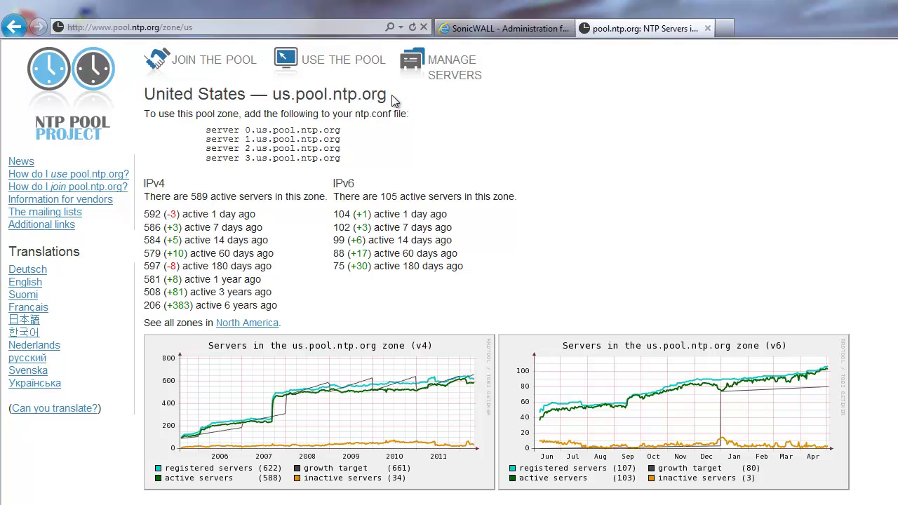
drag(393, 98, 286, 99)
right_click(286, 100)
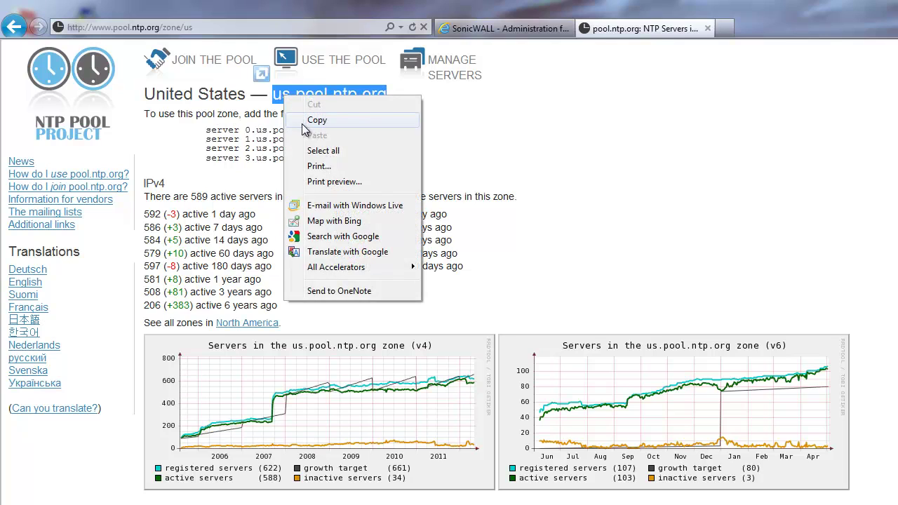
click(309, 120)
click(517, 139)
click(495, 29)
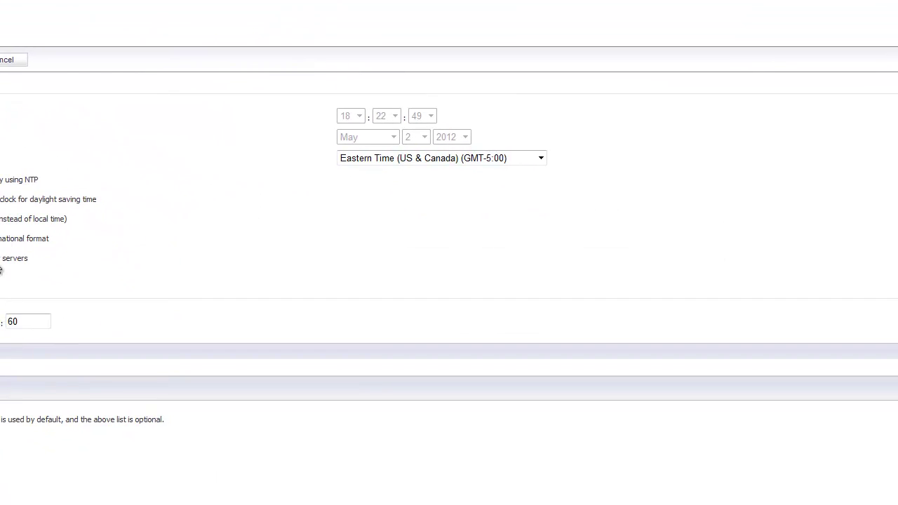
Paste us.pool.ntp.org into the Add NTP Server dialog's NTP Server field.
click(35, 491)
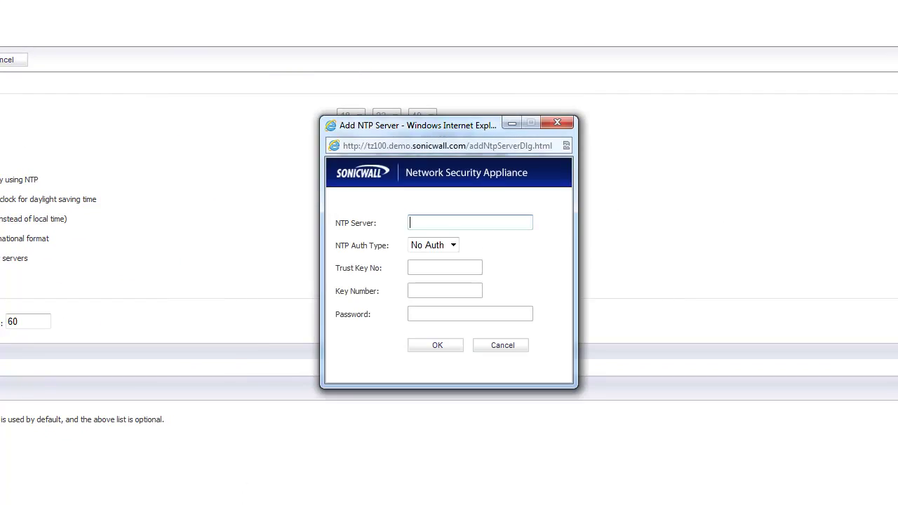
click(433, 221)
right_click(432, 221)
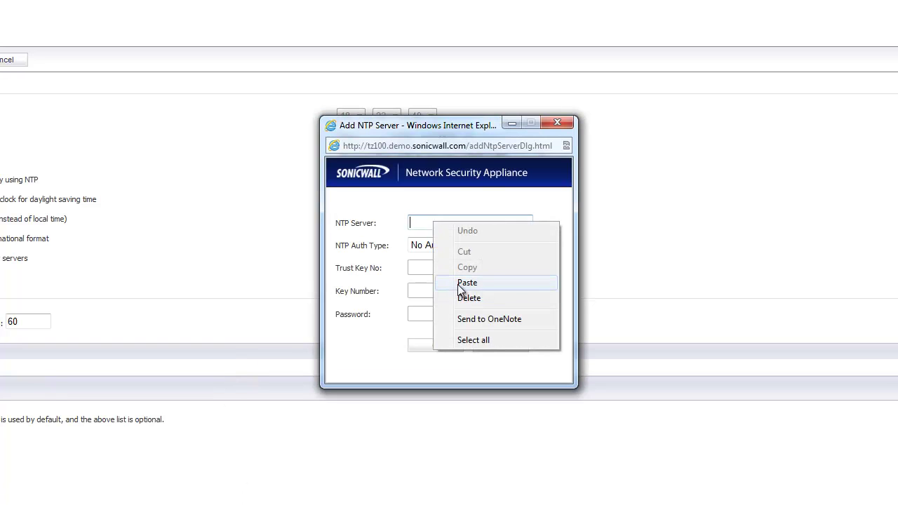
click(454, 280)
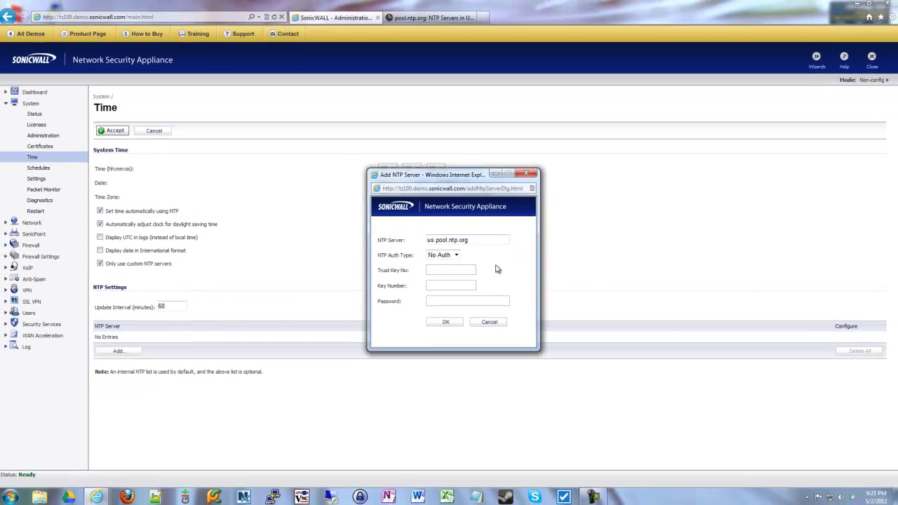
click(418, 19)
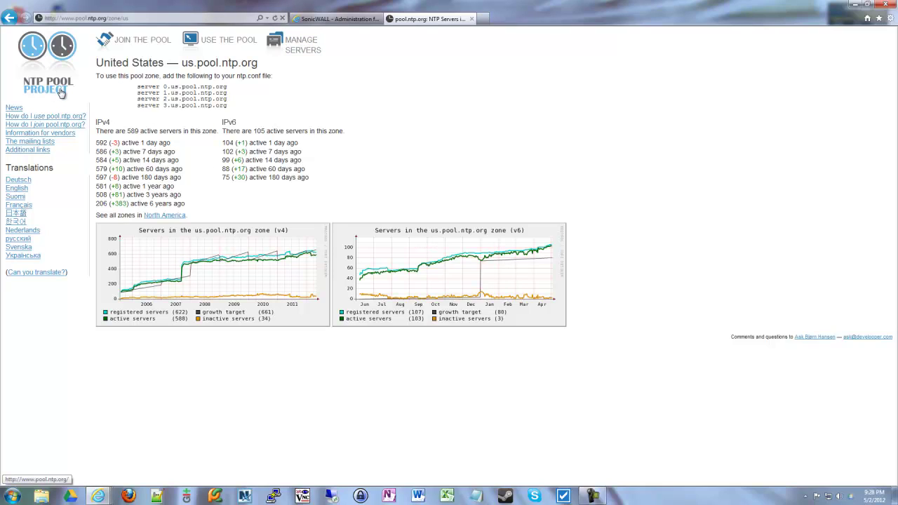
Leave NTP Auth Type as No Auth and close the Add NTP Server window.
click(320, 21)
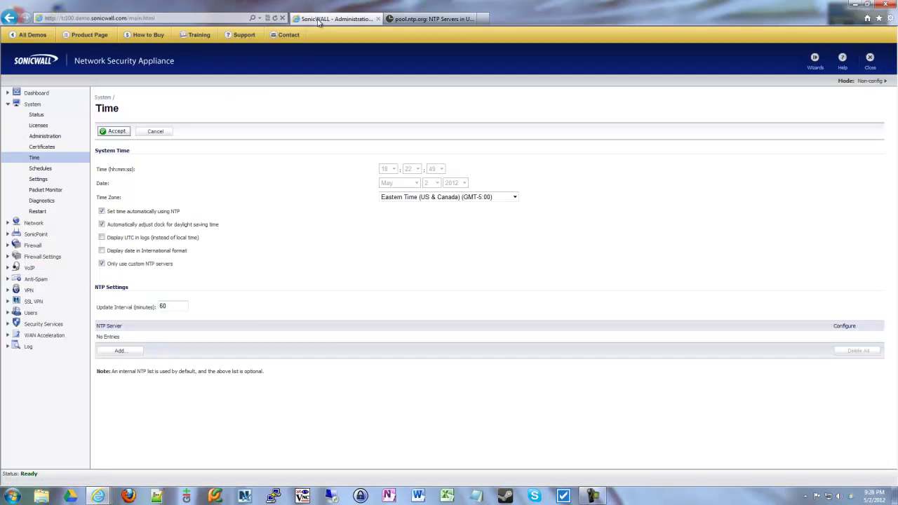
mouse_move(106, 496)
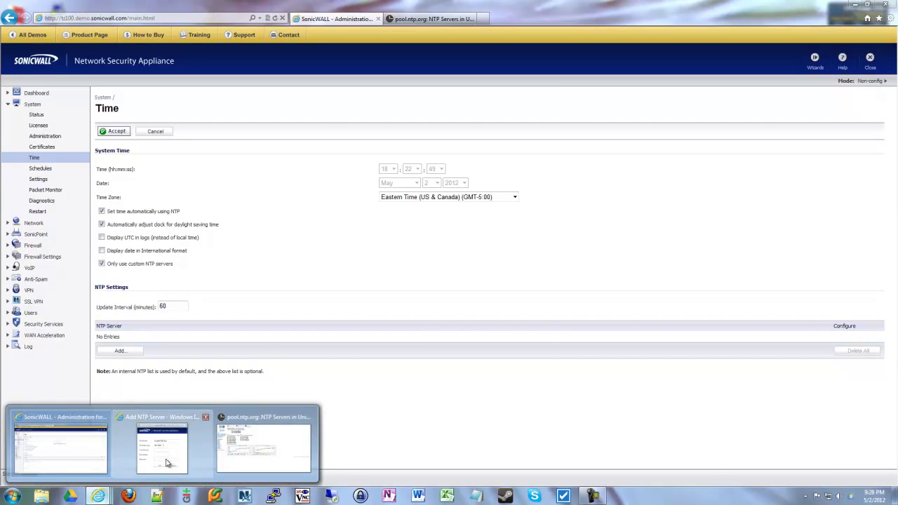
click(171, 460)
click(454, 255)
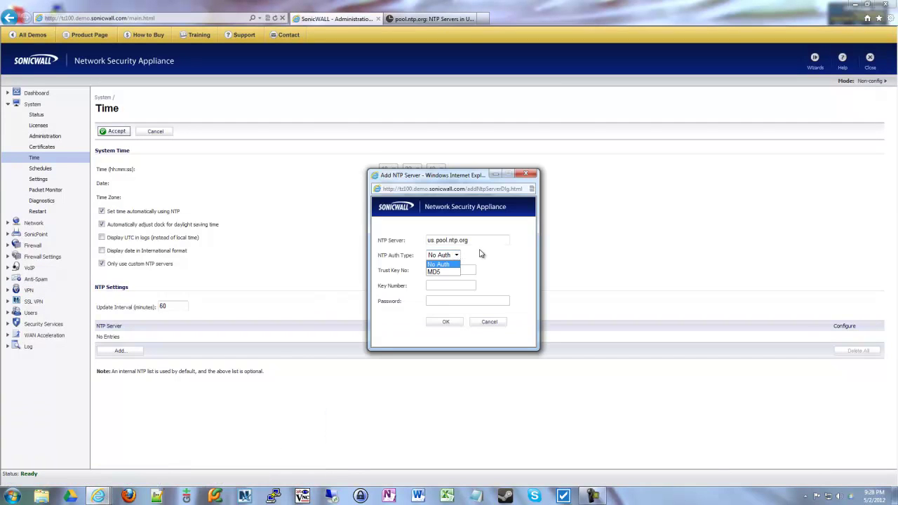
click(449, 263)
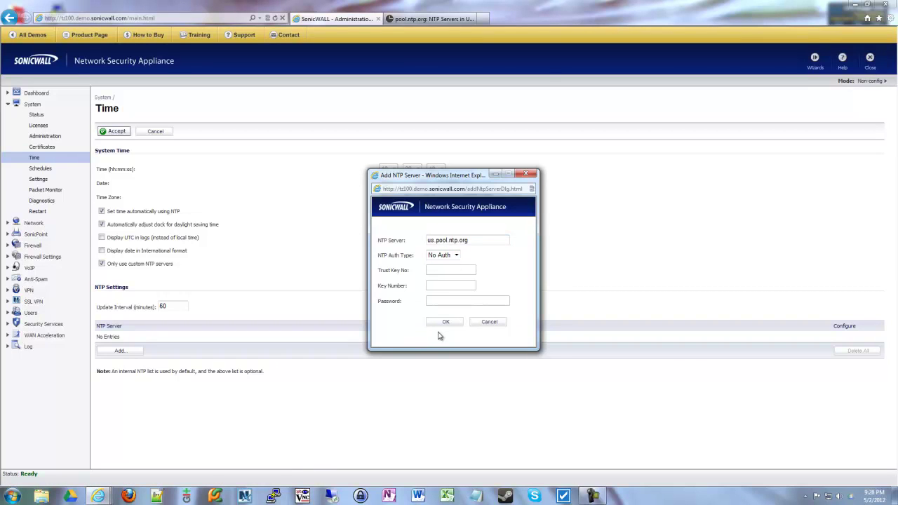
click(487, 324)
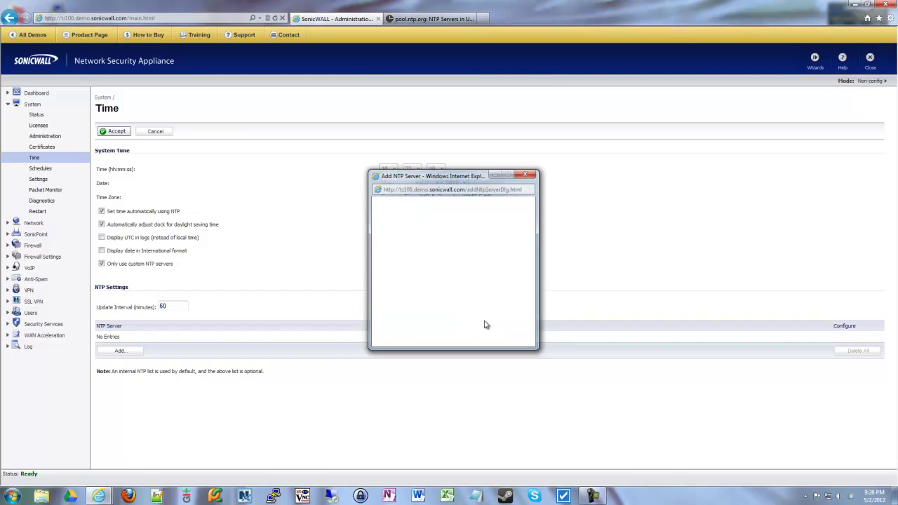
drag(96, 337, 131, 336)
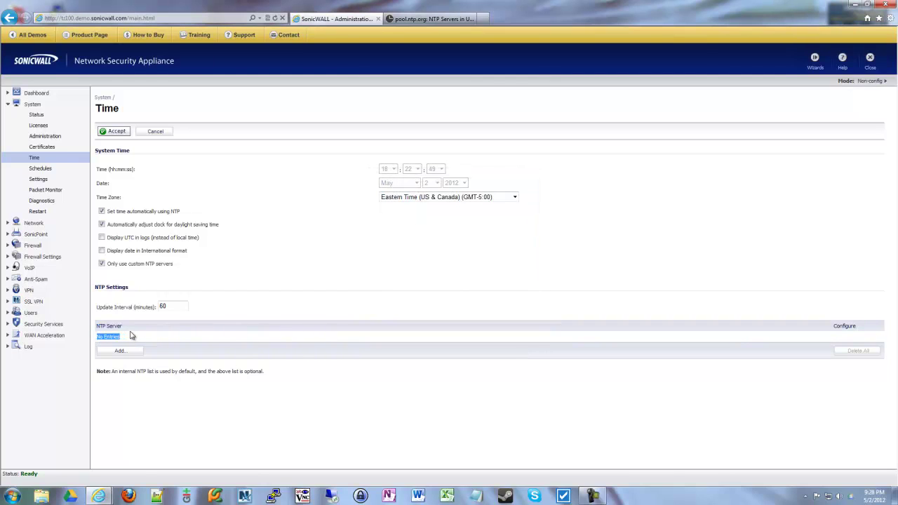
click(173, 336)
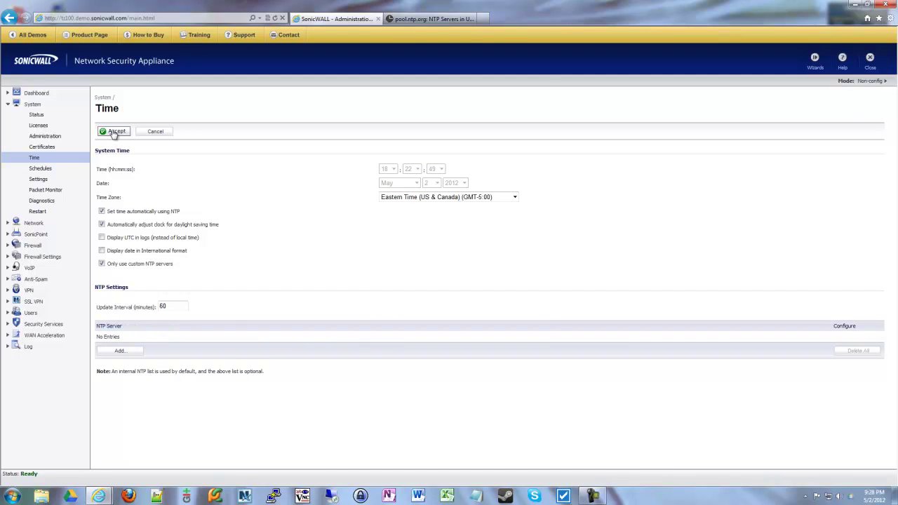